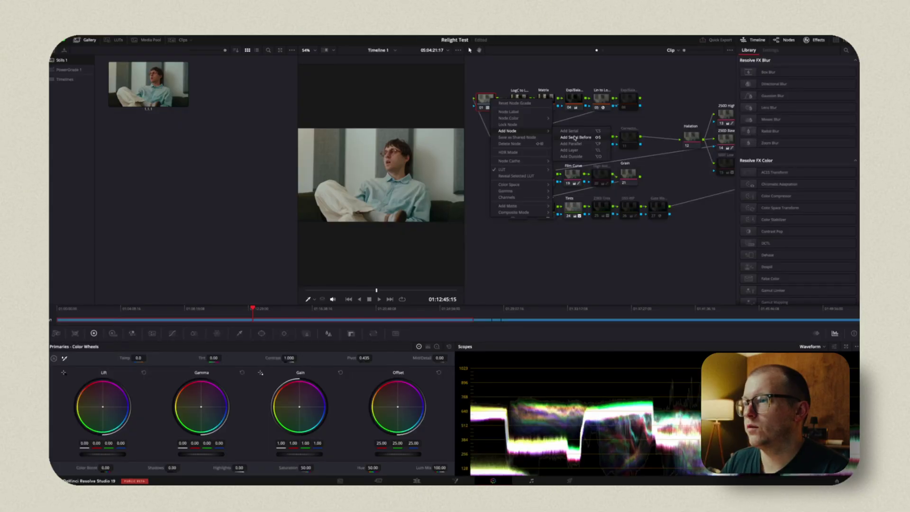
# - Add a serial node ahead of the existing grade and shift the node rows to make room
pyautogui.click(575, 134)
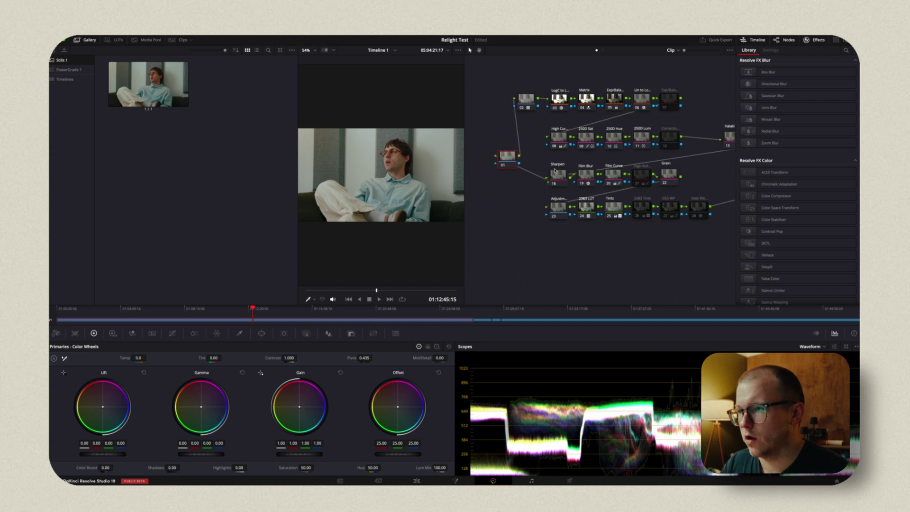
pyautogui.moveTo(566, 97); pyautogui.dragTo(600, 93)
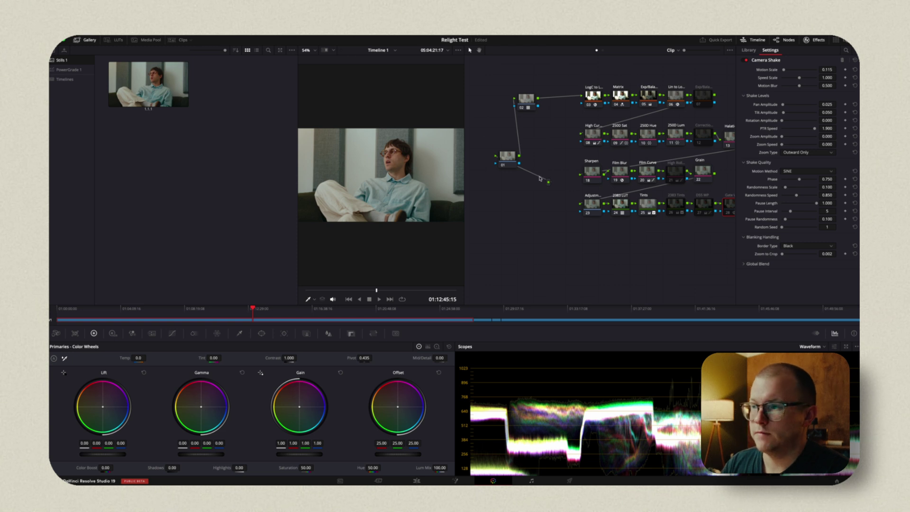
pyautogui.click(540, 177)
pyautogui.moveTo(510, 163); pyautogui.dragTo(503, 205)
# - Add a second serial node, 29, wire it to the output, and stack nodes 28 and 29 in a column
pyautogui.rightClick(525, 101)
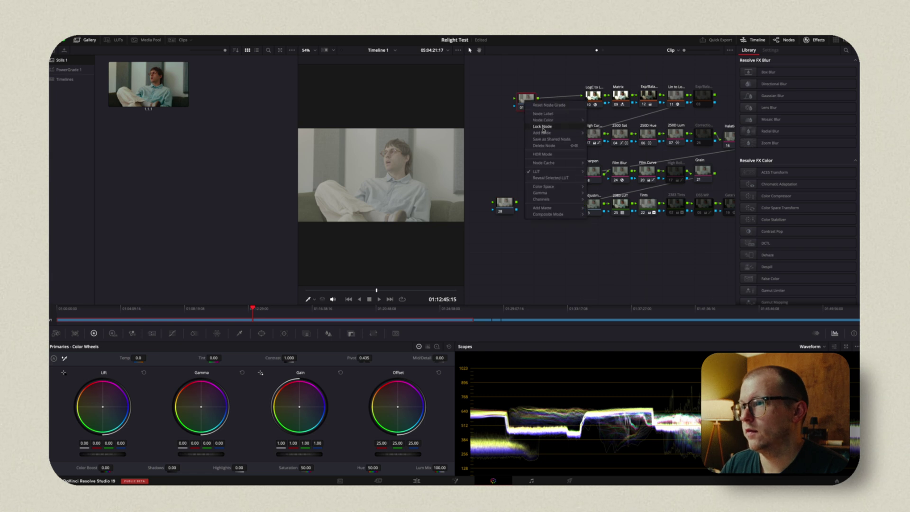
pyautogui.moveTo(550, 132)
pyautogui.click(600, 134)
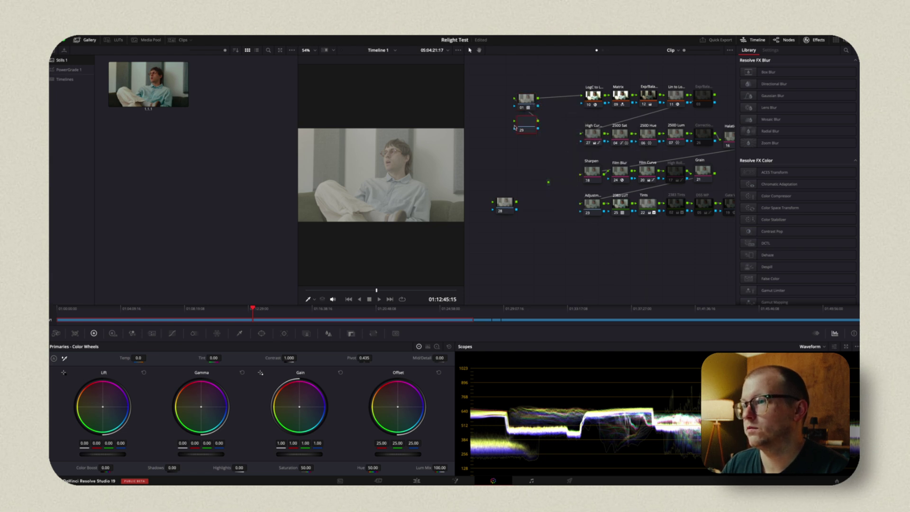
pyautogui.moveTo(513, 123); pyautogui.dragTo(548, 182)
pyautogui.moveTo(510, 207); pyautogui.dragTo(524, 206)
pyautogui.moveTo(526, 122); pyautogui.dragTo(524, 137)
# - Find Relight with the search 'rel' and apply it to node 29
pyautogui.click(847, 50)
pyautogui.write('relight')
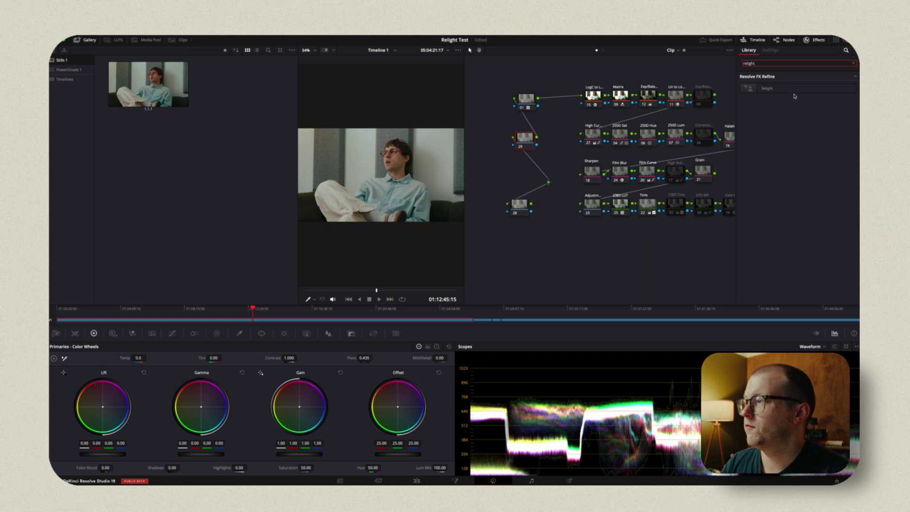
pyautogui.moveTo(767, 88); pyautogui.dragTo(529, 139)
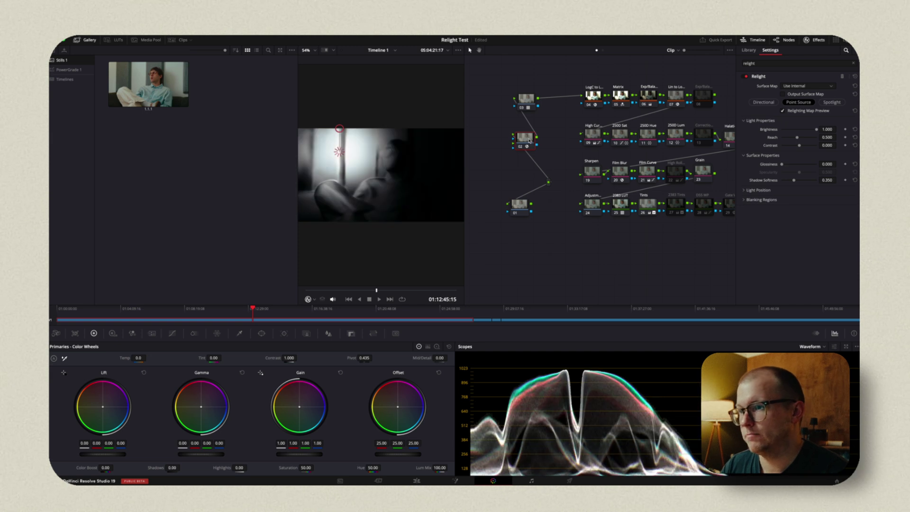
# - Set the Relight light to Directional, aimed from the subject's left
pyautogui.moveTo(339, 129)
pyautogui.mouseDown()
pyautogui.moveTo(335, 113)
pyautogui.moveTo(339, 125)
pyautogui.mouseUp()
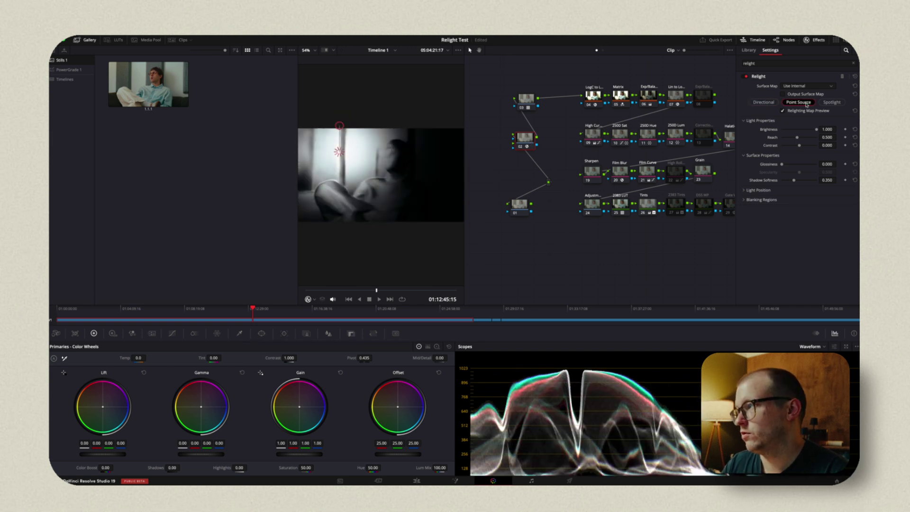
pyautogui.click(827, 103)
pyautogui.click(764, 103)
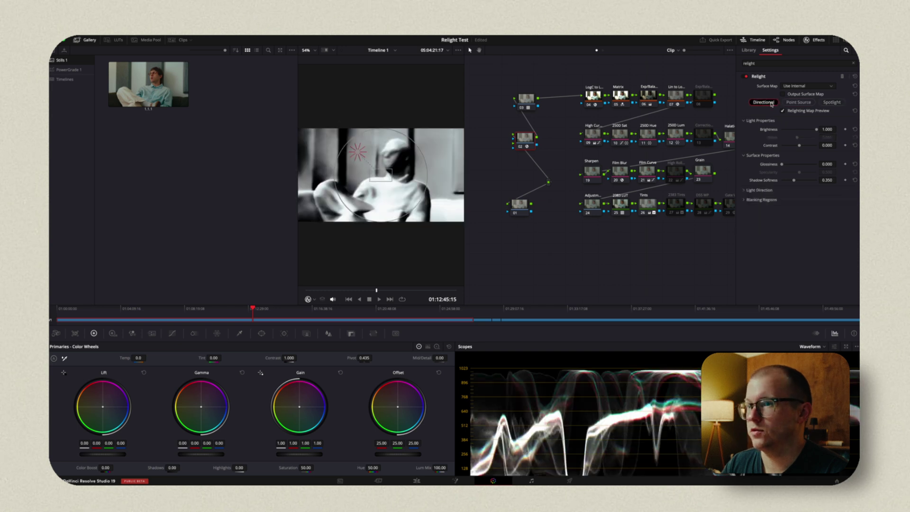
pyautogui.moveTo(356, 147); pyautogui.dragTo(291, 160)
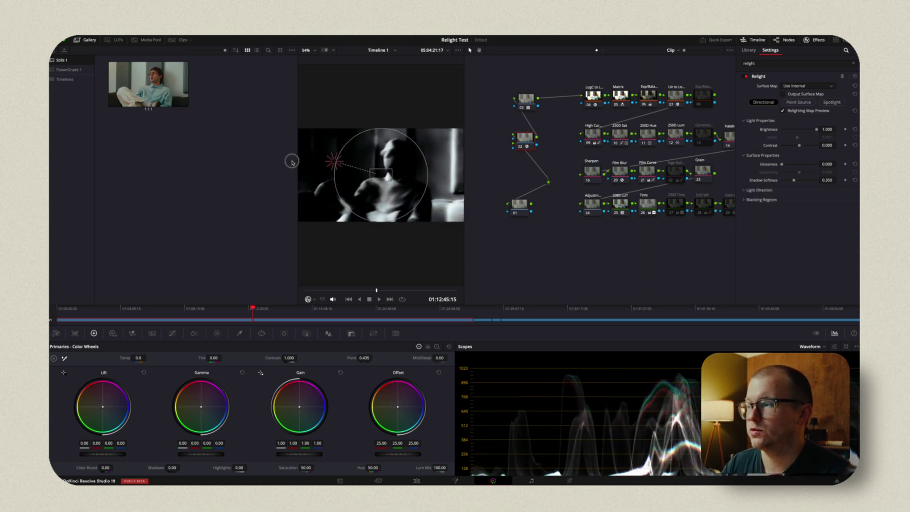
# - Turn Relighting Map Preview off so the normal colour image shows
pyautogui.click(783, 111)
pyautogui.click(783, 111)
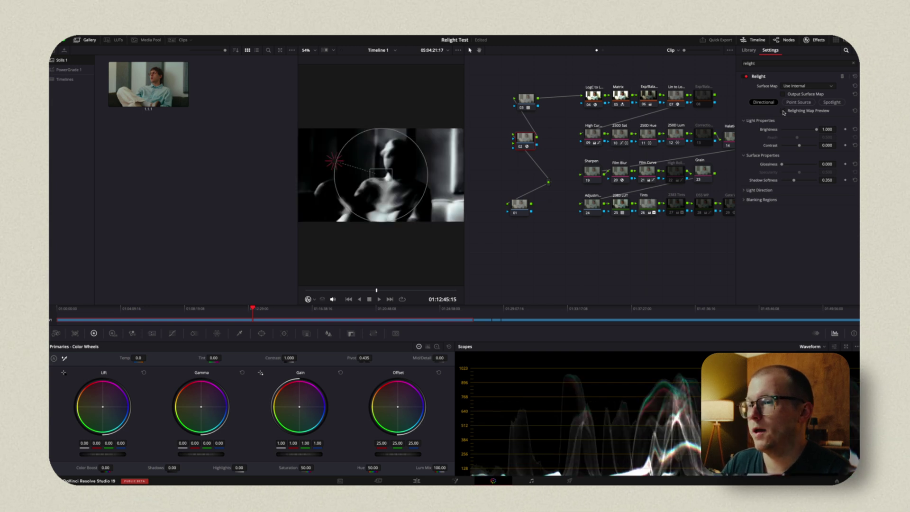
pyautogui.click(783, 111)
pyautogui.click(783, 111)
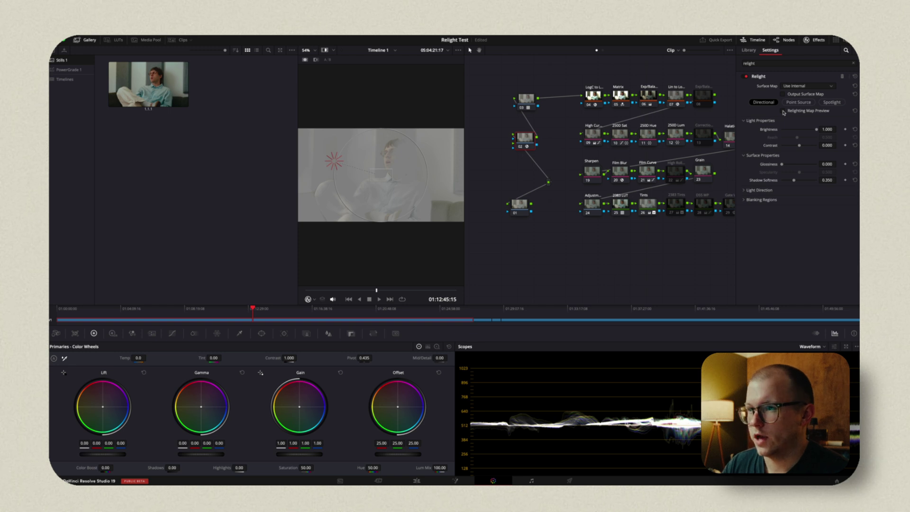
pyautogui.click(783, 110)
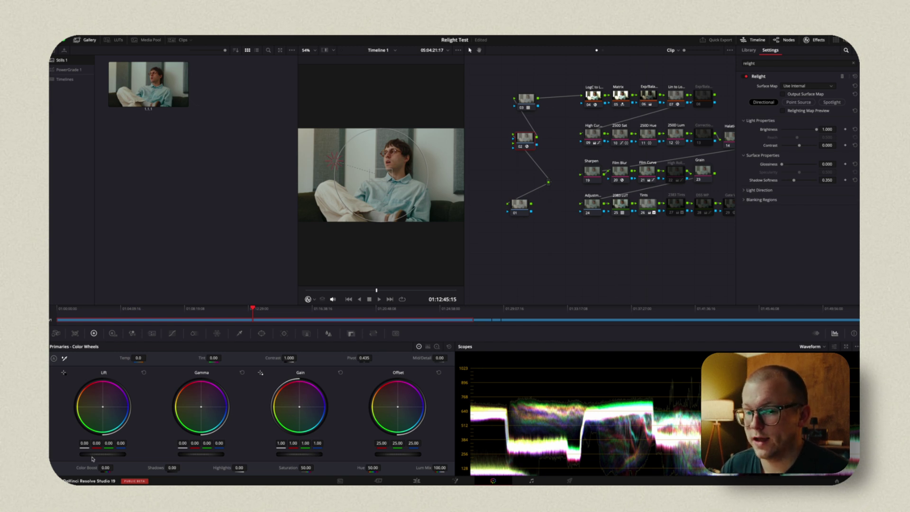
# - Lower the Lift master wheel to -0.11 and aim the light from the subject's right
pyautogui.moveTo(93, 459); pyautogui.dragTo(59, 450)
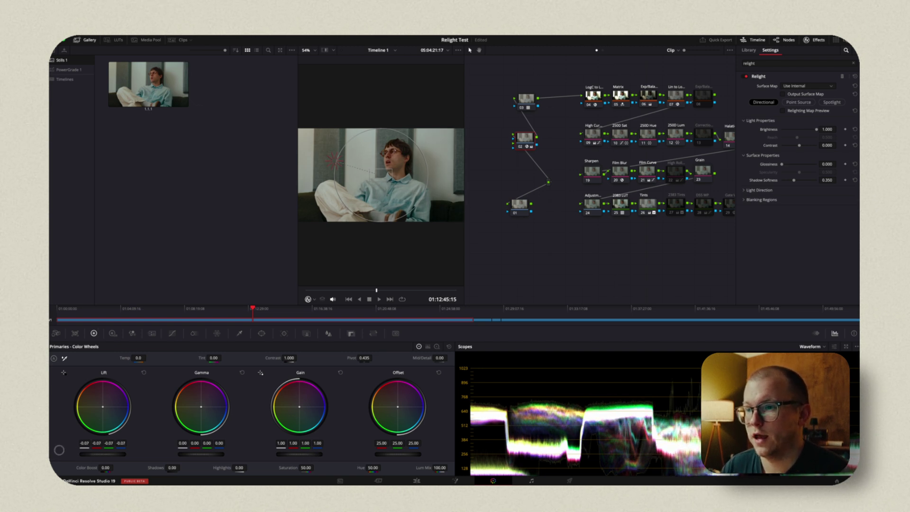
pyautogui.moveTo(332, 161); pyautogui.dragTo(484, 175)
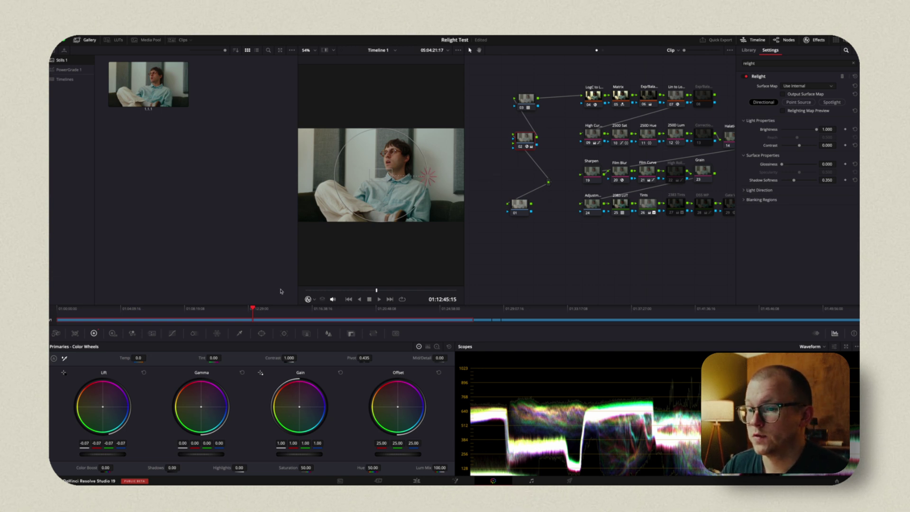
pyautogui.moveTo(117, 456); pyautogui.dragTo(93, 456)
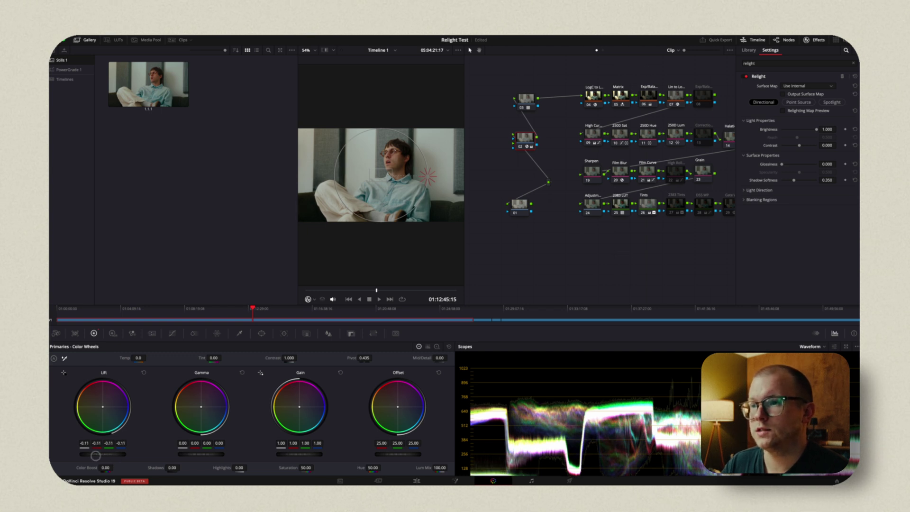
# - Compare the relit node on and off, nudging the light direction up and right
pyautogui.click(520, 147)
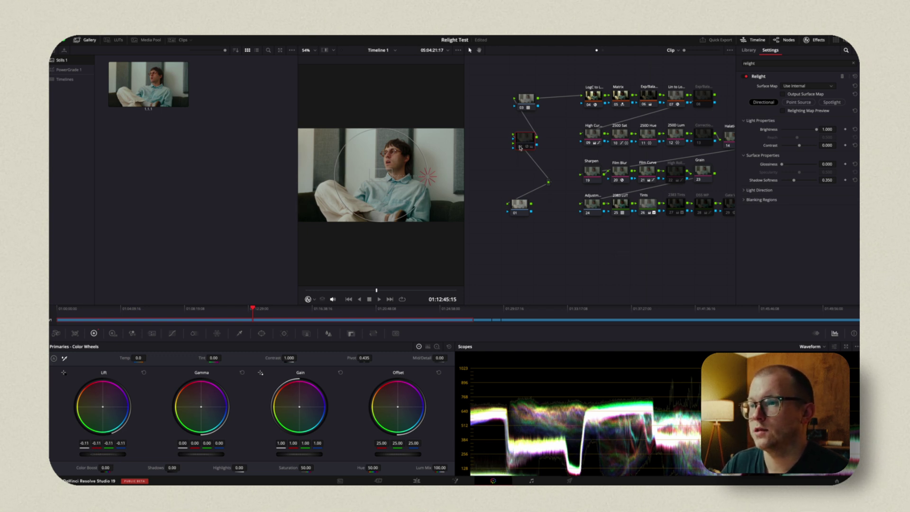
pyautogui.click(521, 148)
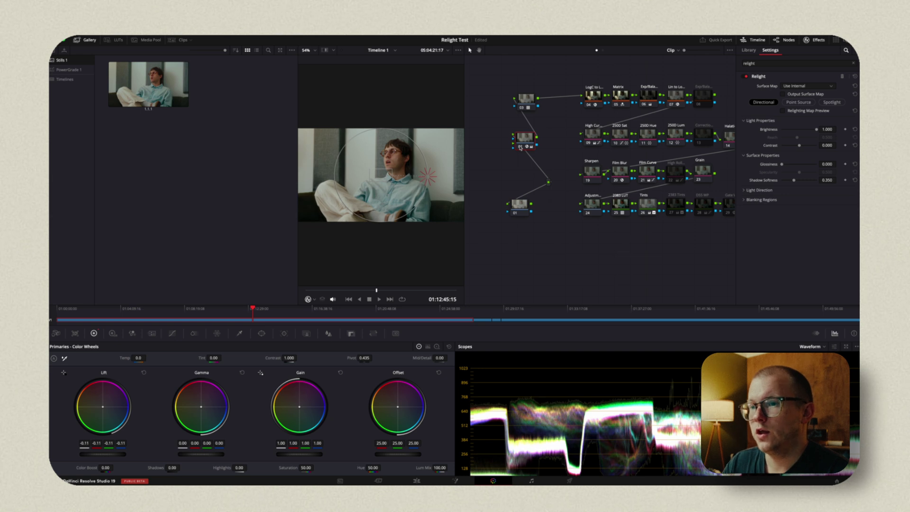
pyautogui.click(520, 147)
pyautogui.click(520, 148)
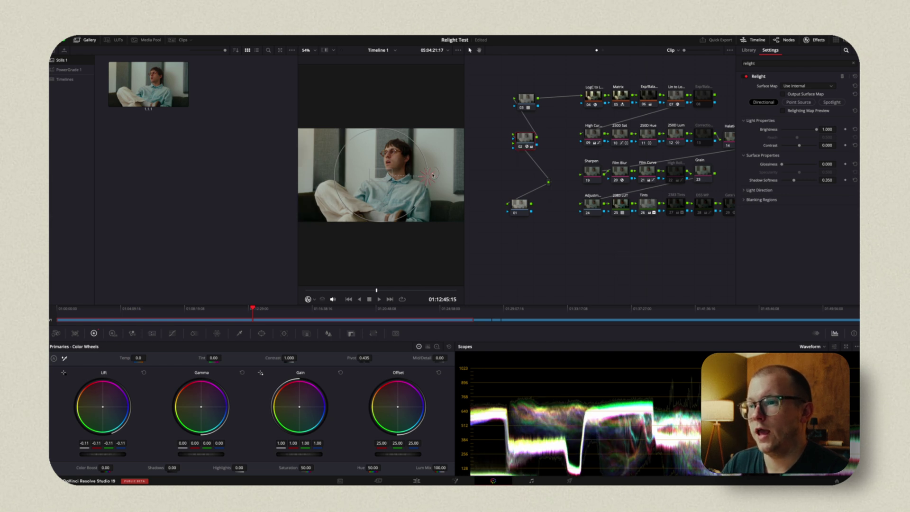
pyautogui.moveTo(428, 176)
pyautogui.mouseDown()
pyautogui.moveTo(435, 157)
pyautogui.moveTo(426, 209)
pyautogui.moveTo(427, 167)
pyautogui.moveTo(419, 177)
pyautogui.mouseUp()
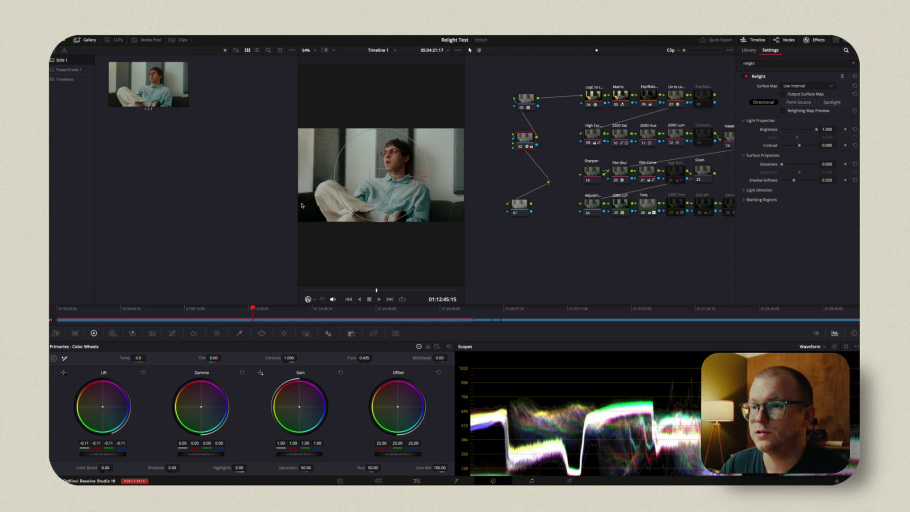
pyautogui.click(522, 148)
pyautogui.click(522, 148)
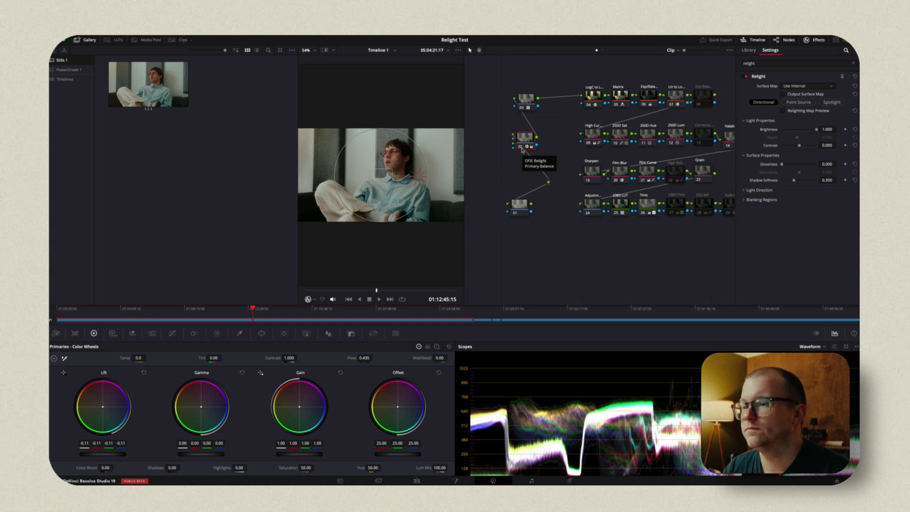
# - Add a Linear window past the frame top and bottom, soften its edges, and move it right
pyautogui.click(261, 334)
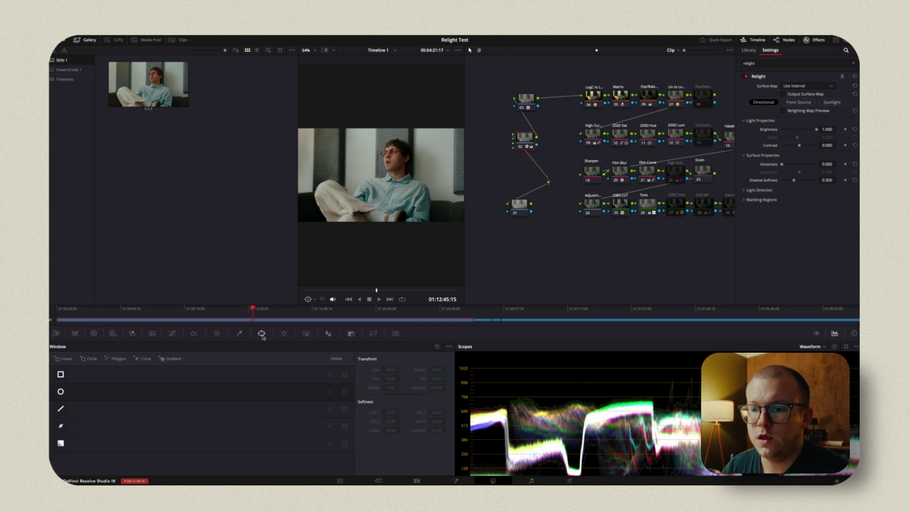
pyautogui.click(60, 374)
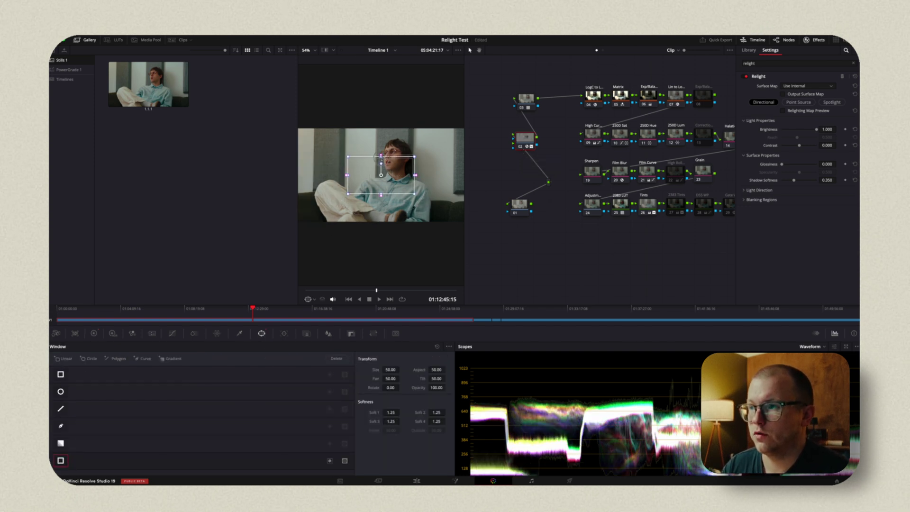
pyautogui.moveTo(381, 156); pyautogui.dragTo(382, 118)
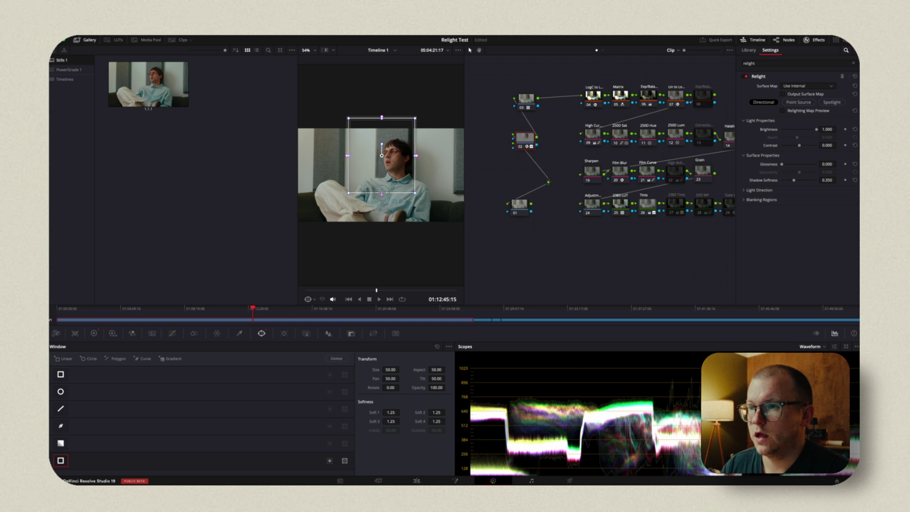
pyautogui.moveTo(382, 193); pyautogui.dragTo(381, 236)
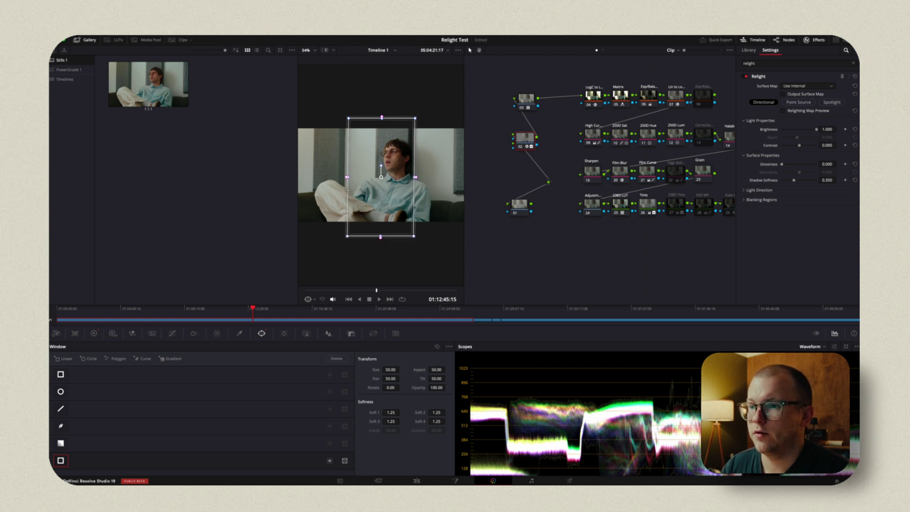
pyautogui.moveTo(347, 180); pyautogui.dragTo(329, 180)
pyautogui.moveTo(404, 193); pyautogui.dragTo(439, 194)
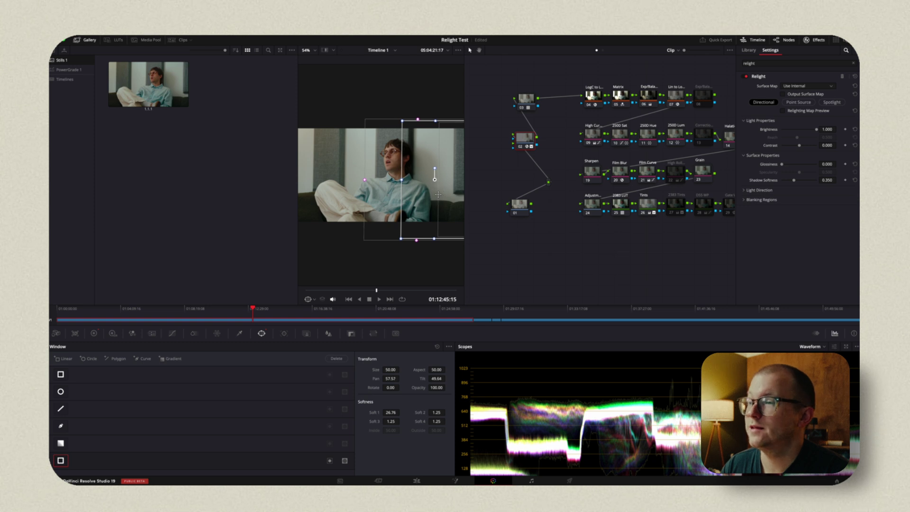
pyautogui.click(533, 109)
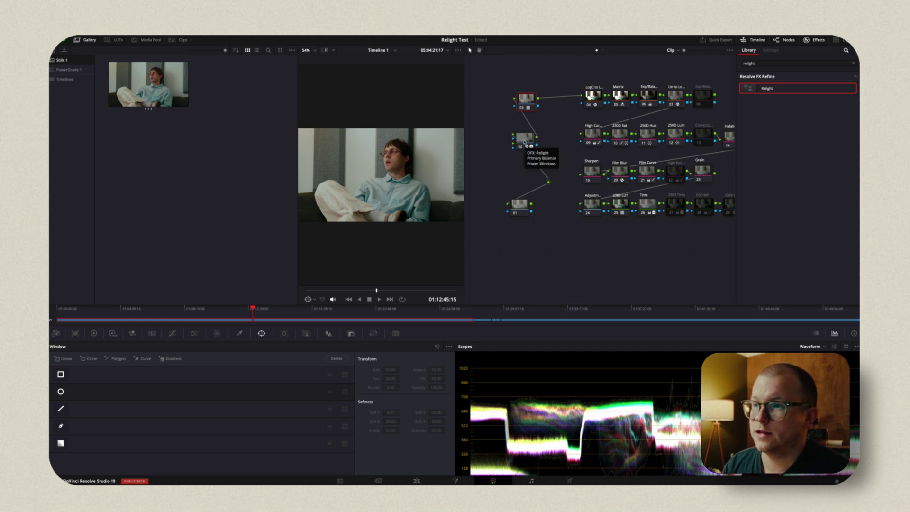
pyautogui.click(524, 142)
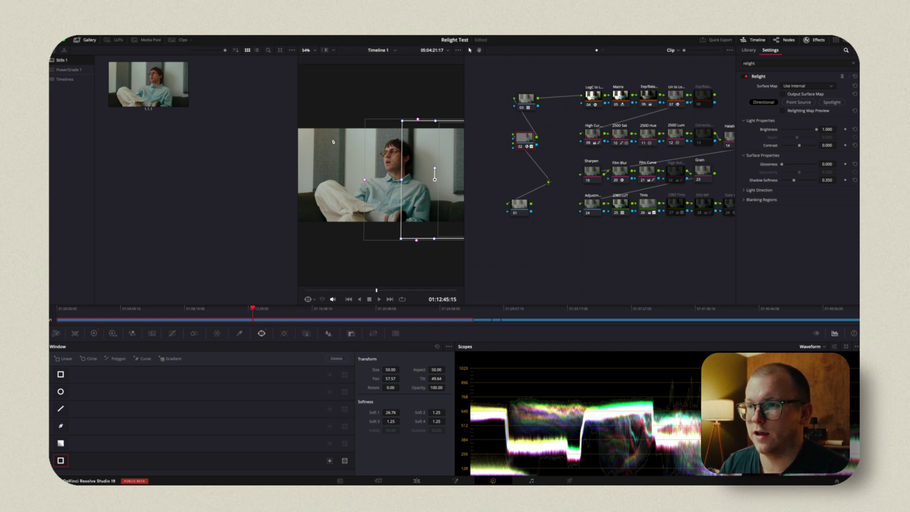
# - Lower Relight Brightness to about 0.79 and set Glossiness and Shadow Softness to 0
pyautogui.moveTo(789, 132); pyautogui.dragTo(791, 162)
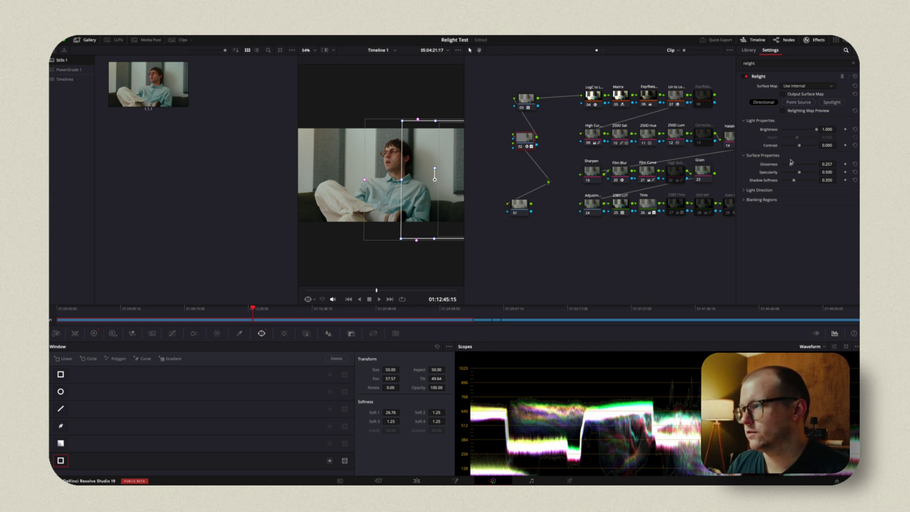
pyautogui.doubleClick(767, 165)
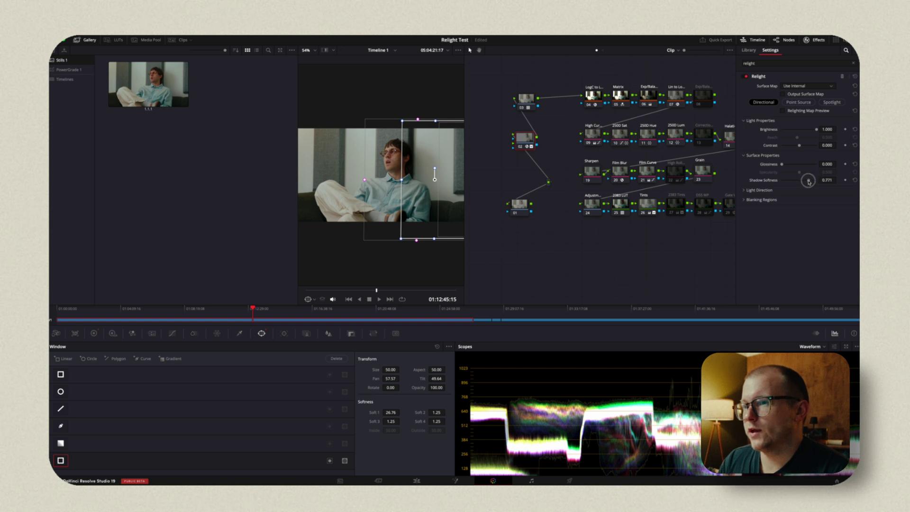
pyautogui.doubleClick(770, 180)
pyautogui.moveTo(782, 181); pyautogui.dragTo(807, 181)
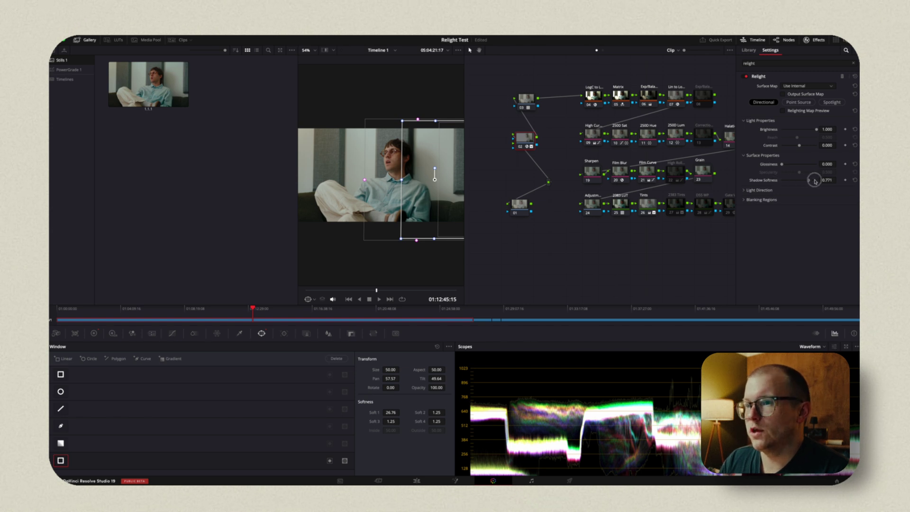
pyautogui.click(855, 180)
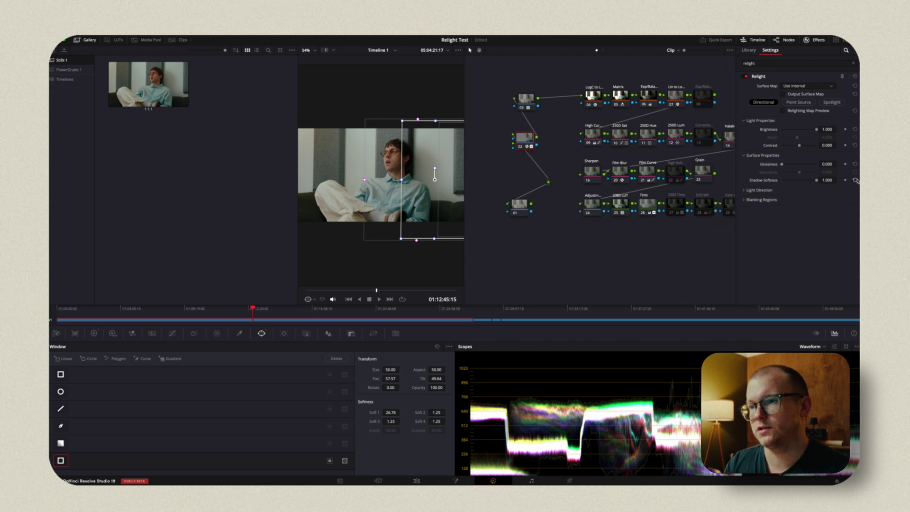
pyautogui.moveTo(813, 182); pyautogui.dragTo(757, 185)
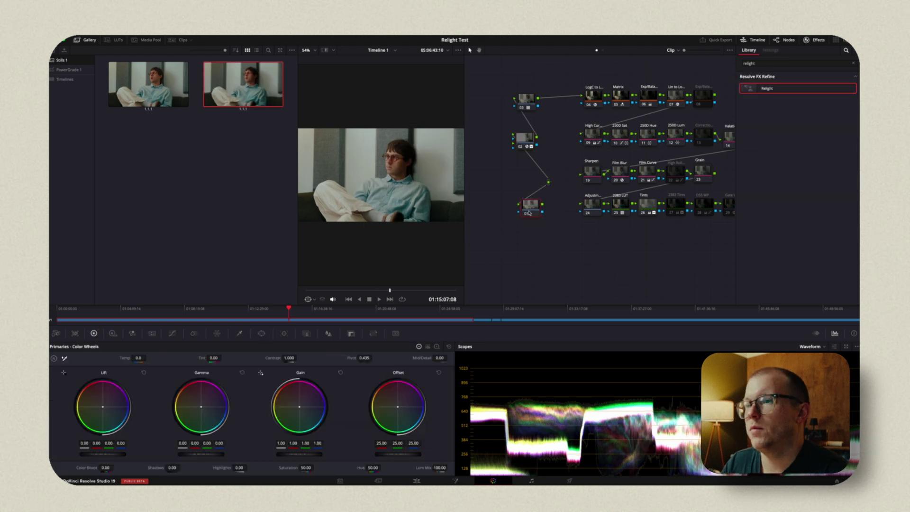
# - Switch to the second interview clip at 01:28:46:03 and rearrange nodes 01 and 02
pyautogui.moveTo(532, 210)
pyautogui.mouseDown()
pyautogui.moveTo(466, 197)
pyautogui.moveTo(522, 210)
pyautogui.mouseUp()
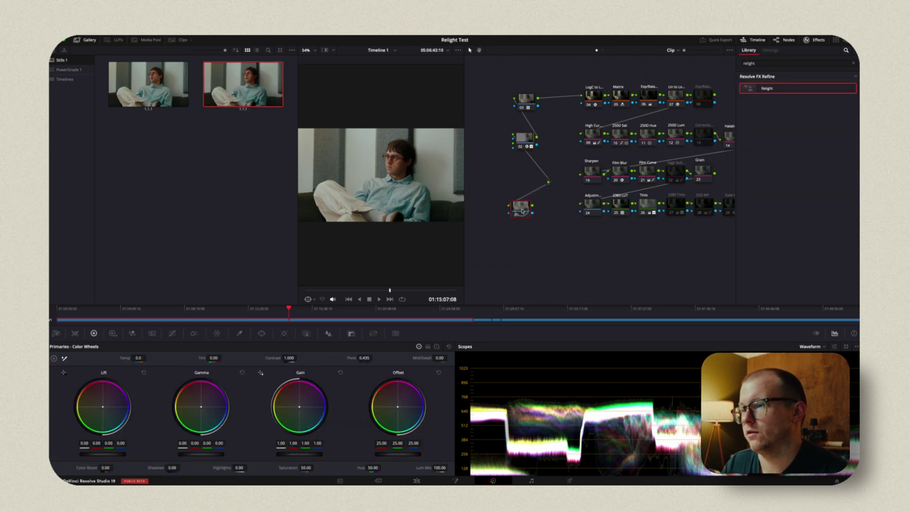
pyautogui.click(519, 321)
pyautogui.click(496, 321)
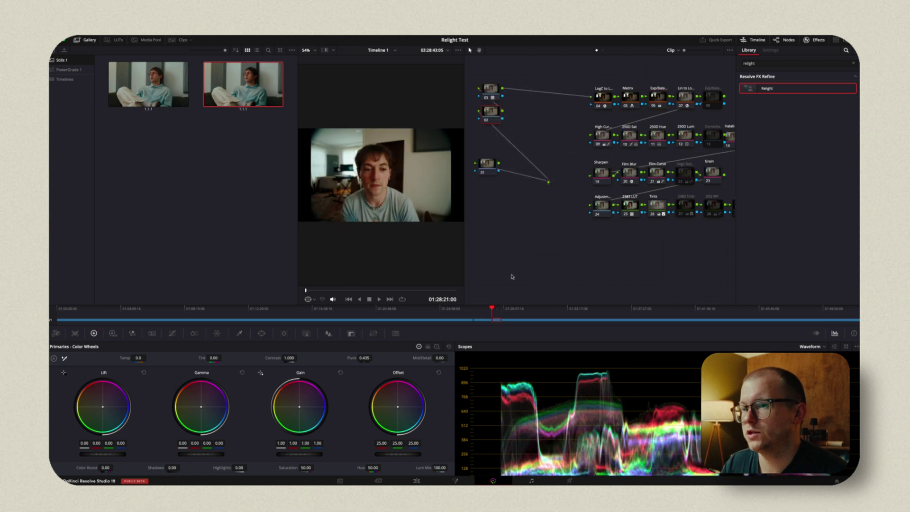
pyautogui.click(372, 290)
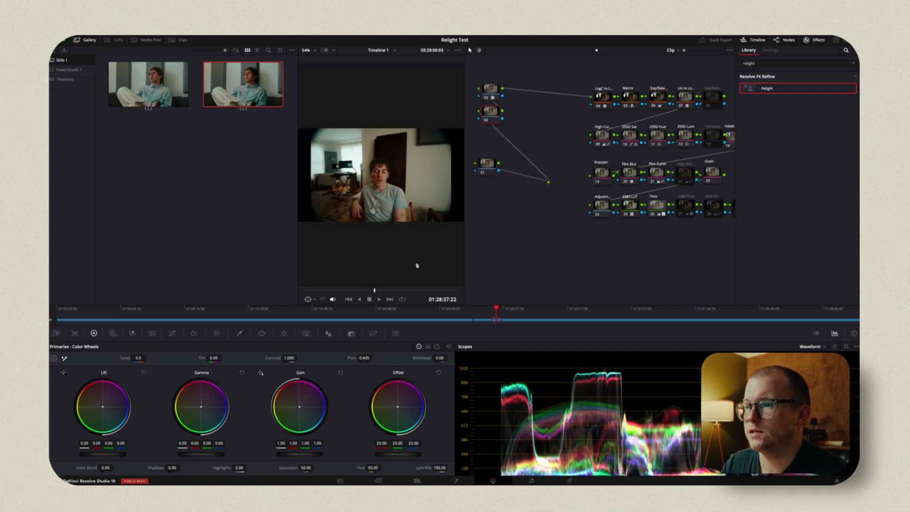
pyautogui.moveTo(485, 167); pyautogui.dragTo(509, 214)
pyautogui.click(409, 290)
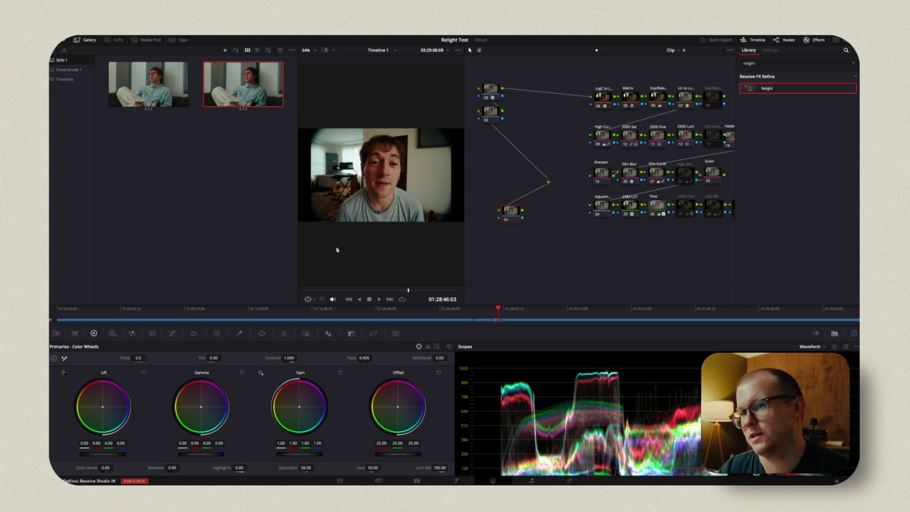
pyautogui.moveTo(487, 114); pyautogui.dragTo(527, 126)
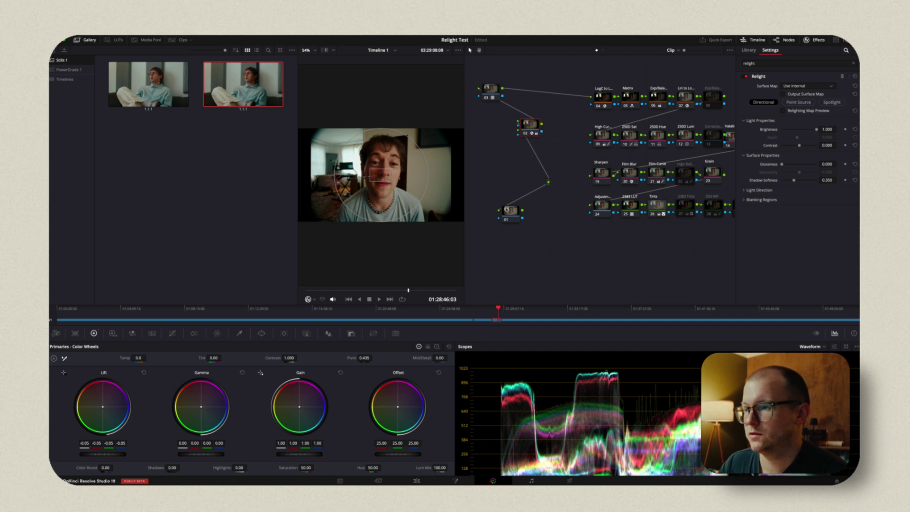
# - Apply the Depth Map effect, found by searching 'depth', to node 01
pyautogui.hotkey('ctrl', 'z')
pyautogui.click(853, 64)
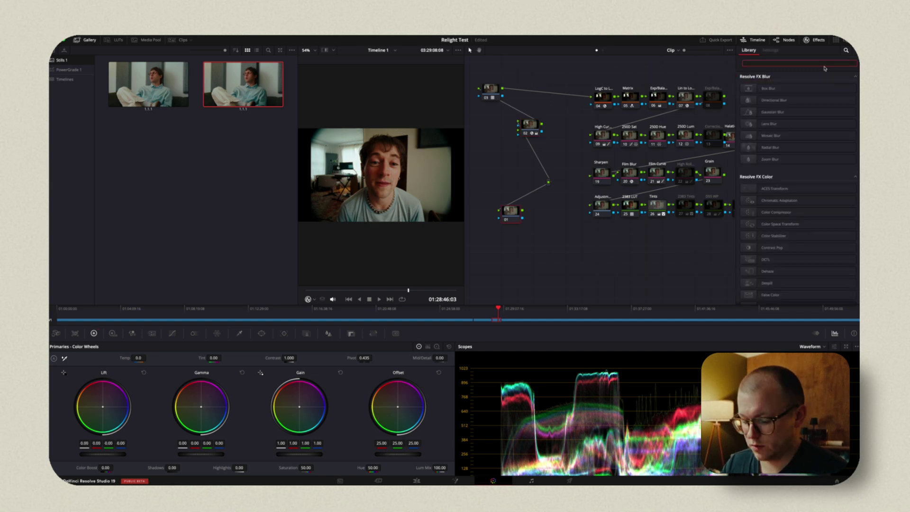
pyautogui.write('depth')
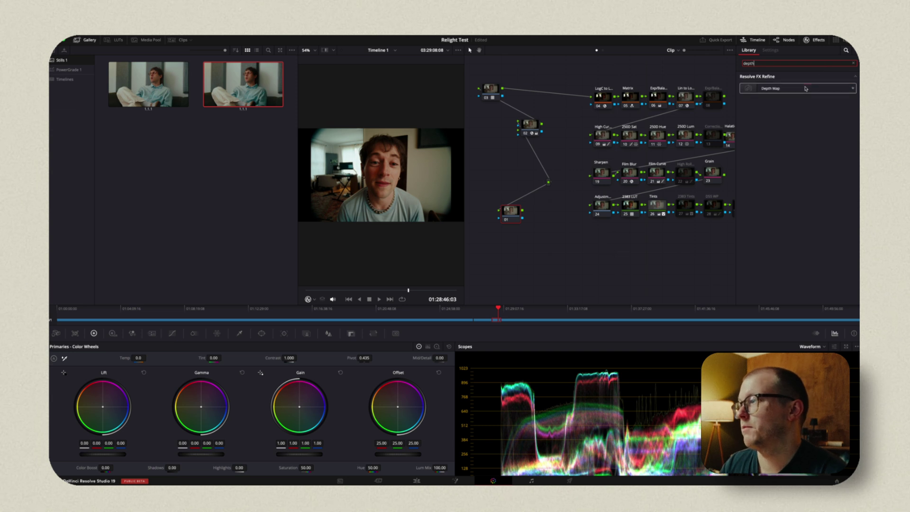
pyautogui.moveTo(770, 88); pyautogui.dragTo(516, 216)
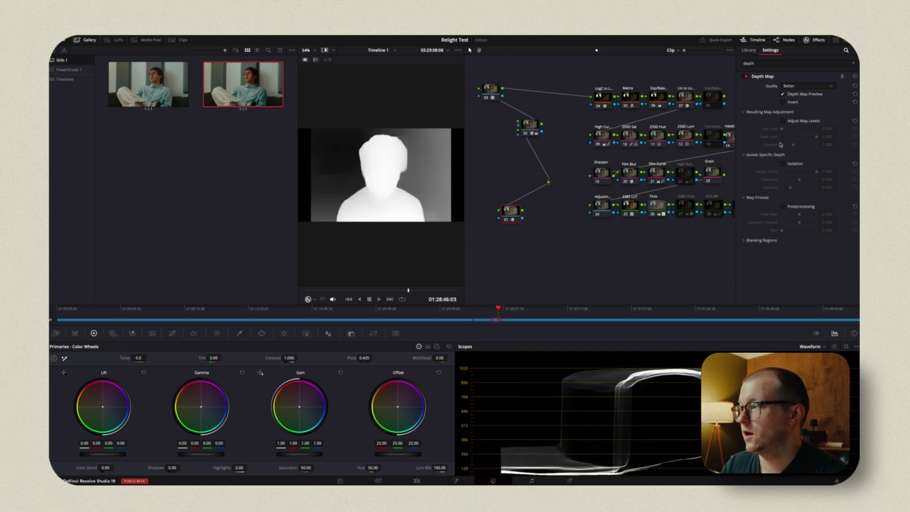
# - Enable Adjust Map Levels, Isolation and Postprocessing, and tune Far and Near Limits
pyautogui.click(783, 121)
pyautogui.click(783, 164)
pyautogui.moveTo(782, 128); pyautogui.dragTo(788, 128)
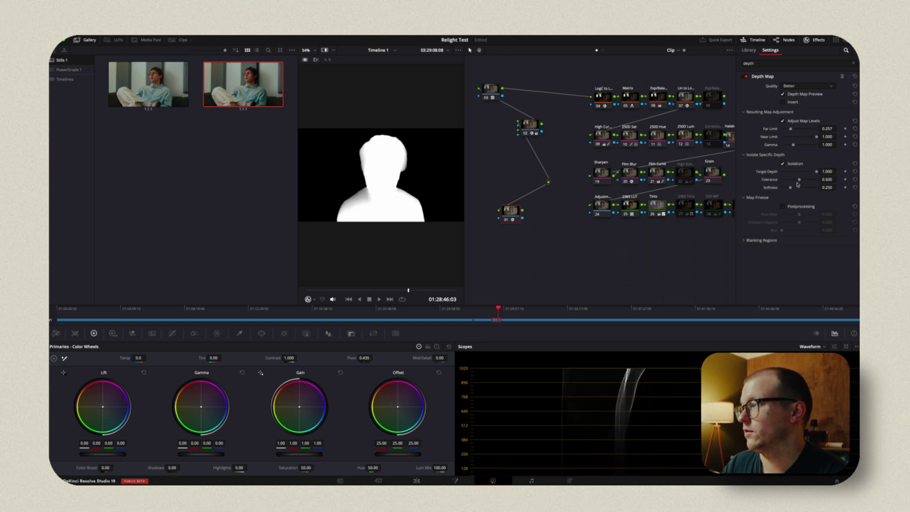
pyautogui.click(786, 207)
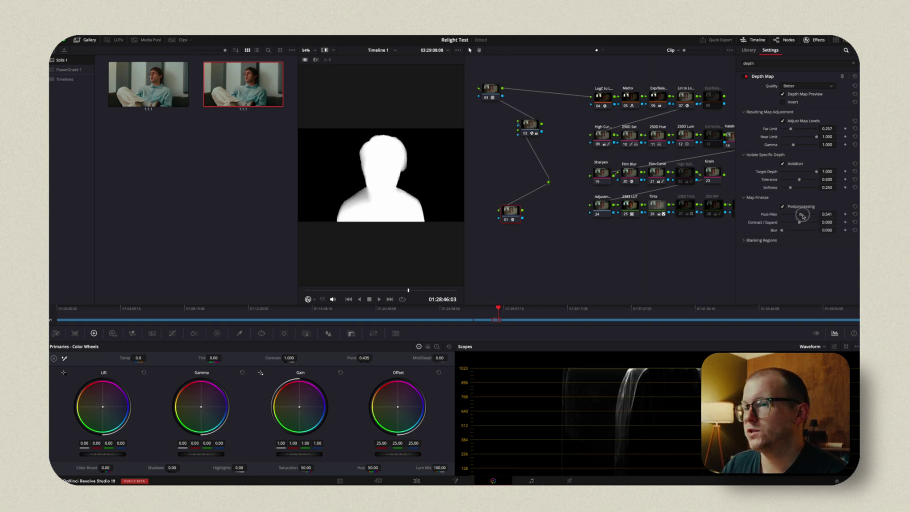
pyautogui.moveTo(808, 138)
pyautogui.mouseDown()
pyautogui.moveTo(772, 138)
pyautogui.moveTo(811, 137)
pyautogui.mouseUp()
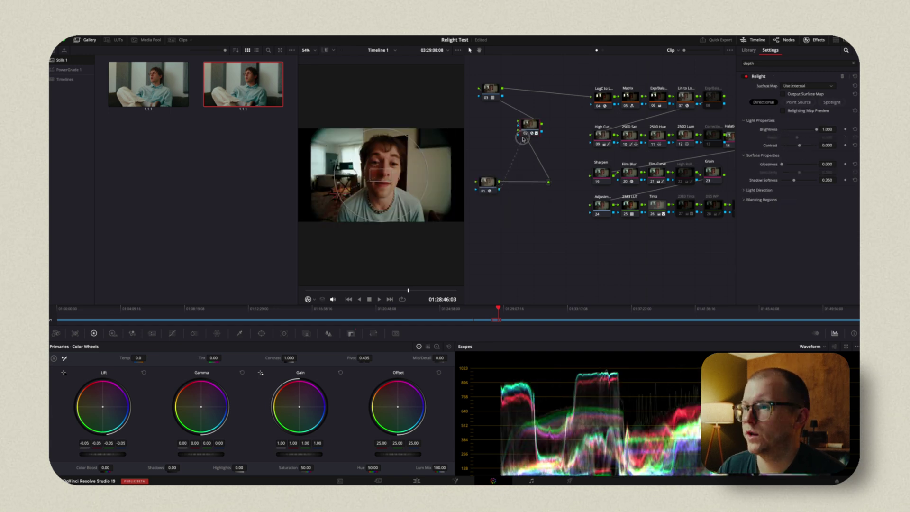
# - Feed node 01's depth matte into node 02's key and place the light at the top left
pyautogui.moveTo(523, 139); pyautogui.dragTo(518, 127)
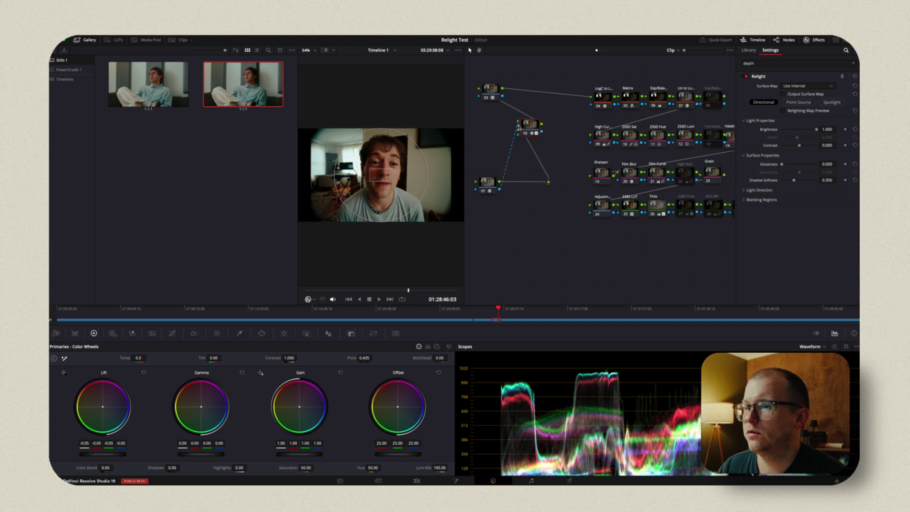
pyautogui.moveTo(335, 196); pyautogui.dragTo(425, 172)
pyautogui.moveTo(395, 204); pyautogui.dragTo(313, 163)
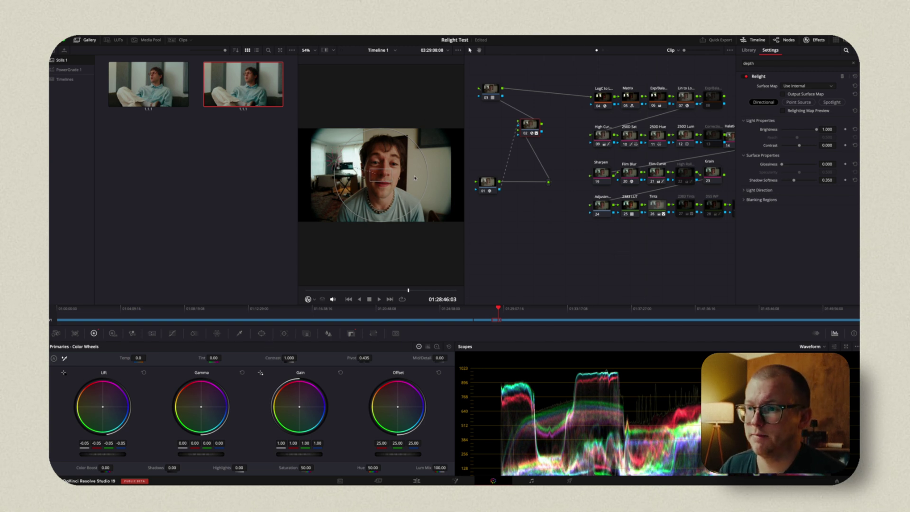
pyautogui.click(486, 185)
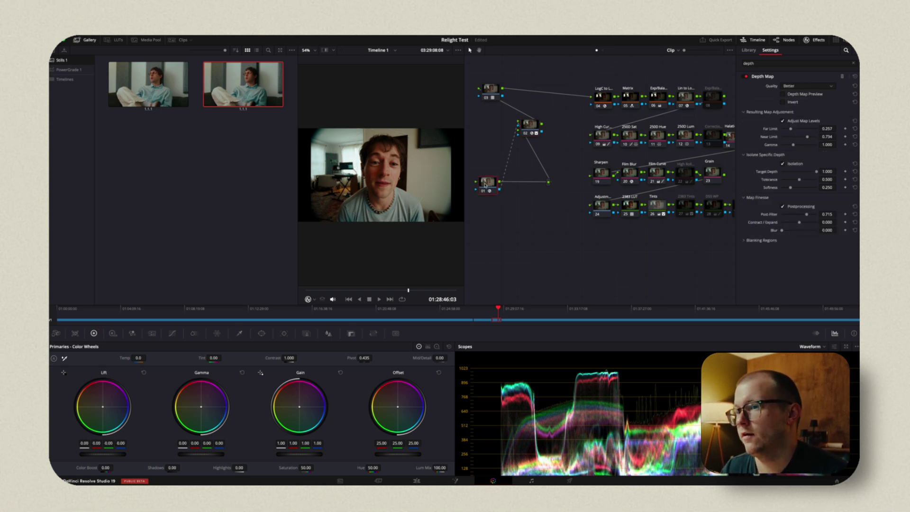
# - Replace node 01's Depth Map with a Radius 5 Magic Mask of the subject, keyed into node 02
pyautogui.rightClick(485, 185)
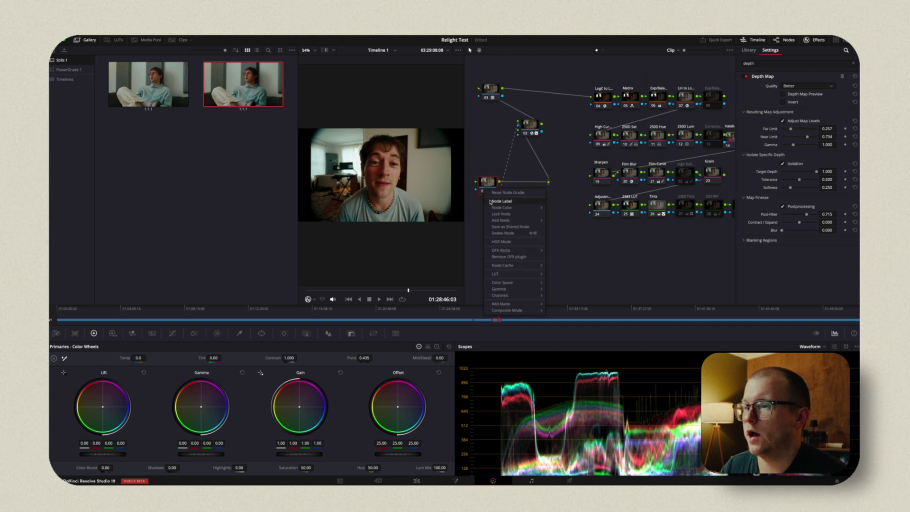
pyautogui.click(493, 201)
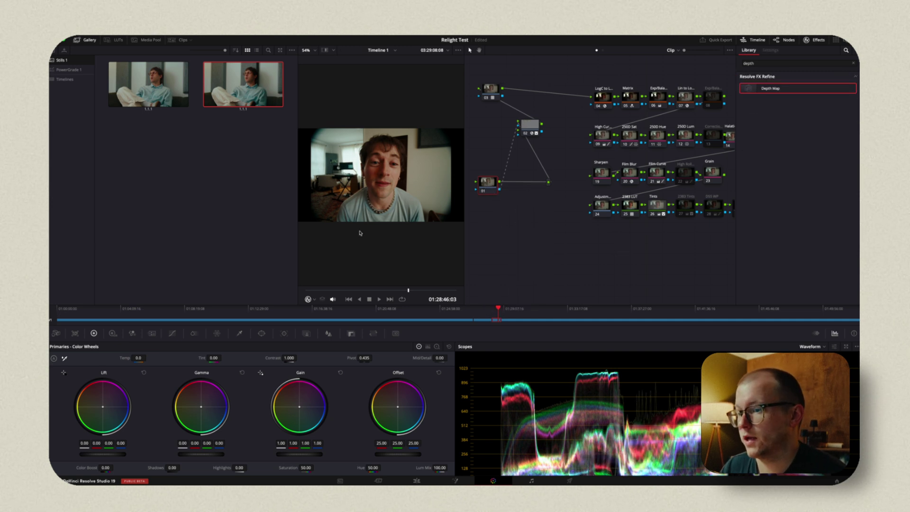
pyautogui.click(306, 333)
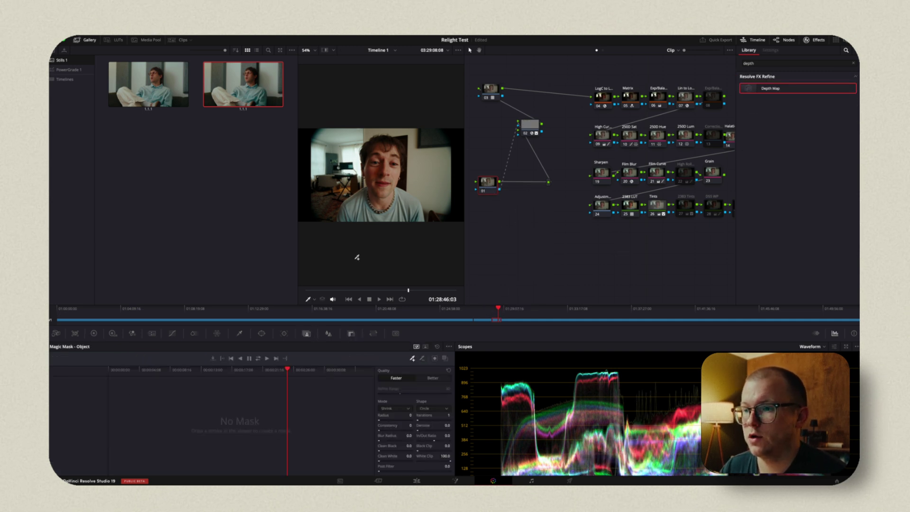
pyautogui.moveTo(375, 146)
pyautogui.mouseDown()
pyautogui.moveTo(381, 174)
pyautogui.moveTo(371, 206)
pyautogui.moveTo(356, 215)
pyautogui.moveTo(390, 152)
pyautogui.moveTo(408, 172)
pyautogui.mouseUp()
pyautogui.moveTo(398, 128); pyautogui.dragTo(412, 159)
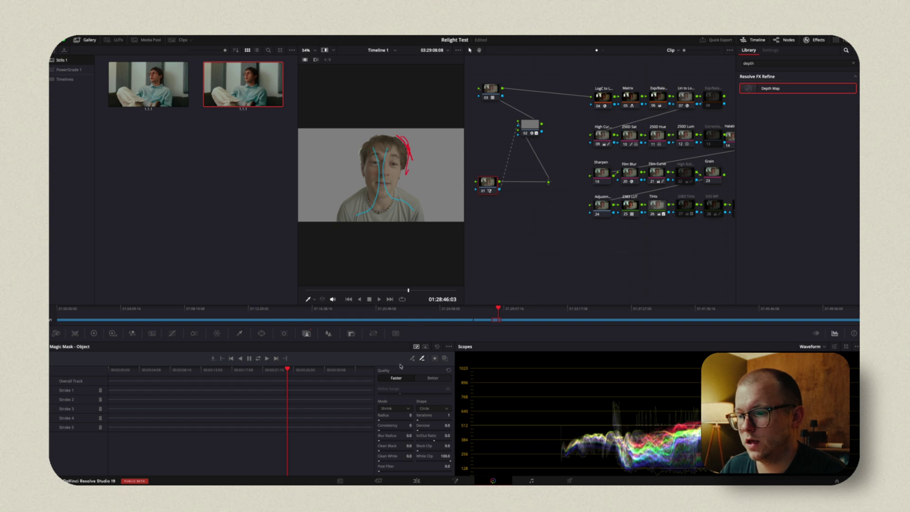
pyautogui.moveTo(379, 420); pyautogui.dragTo(412, 420)
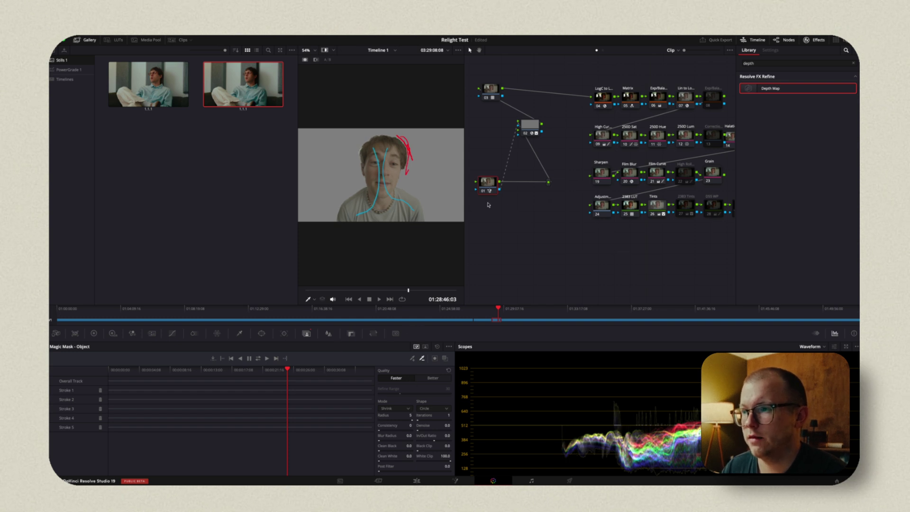
pyautogui.moveTo(499, 189); pyautogui.dragTo(517, 128)
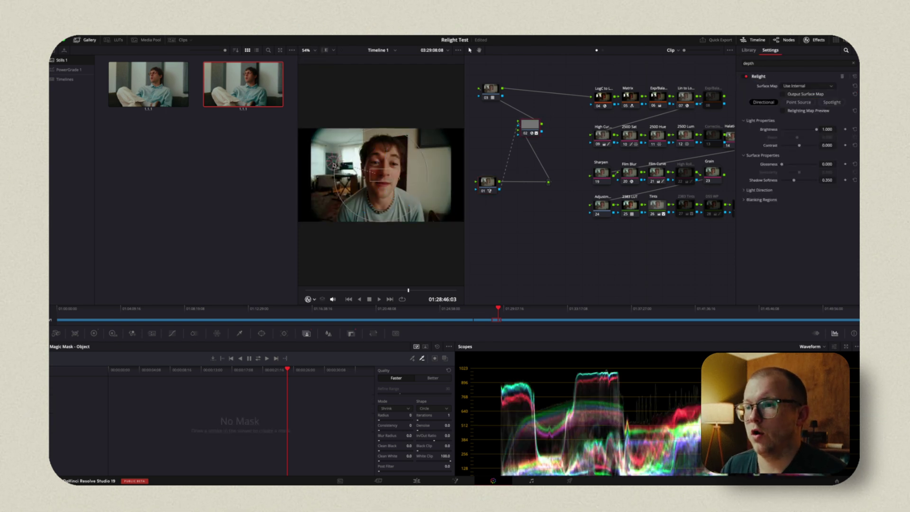
# - Swing the Relight direction handle toward the upper left of the subject
pyautogui.moveTo(332, 164); pyautogui.dragTo(351, 142)
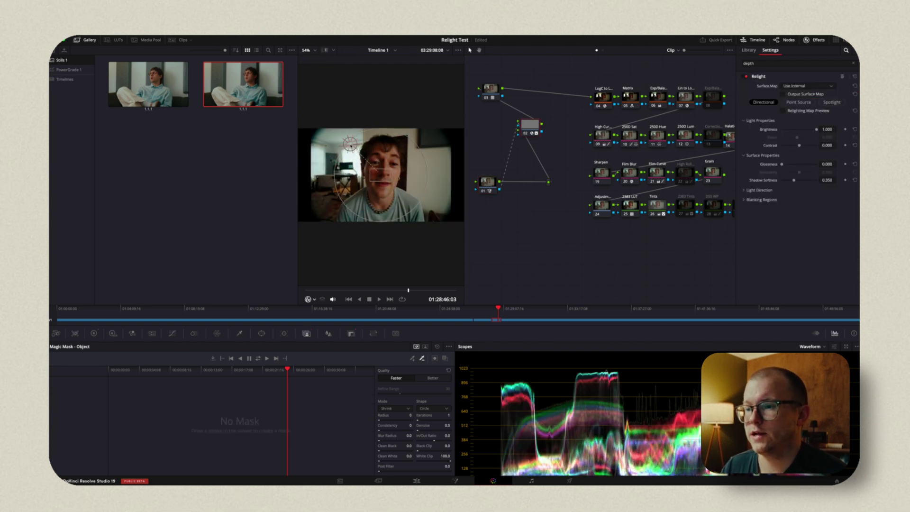